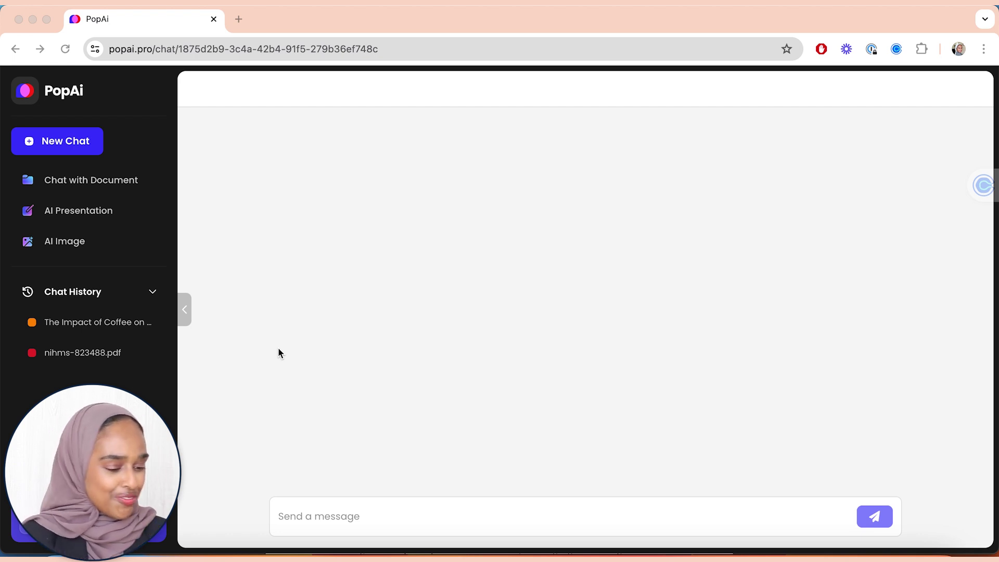
Step: Return to the PopAi home page, close the New Version popup, and browse the Templates section
left_click(65, 95)
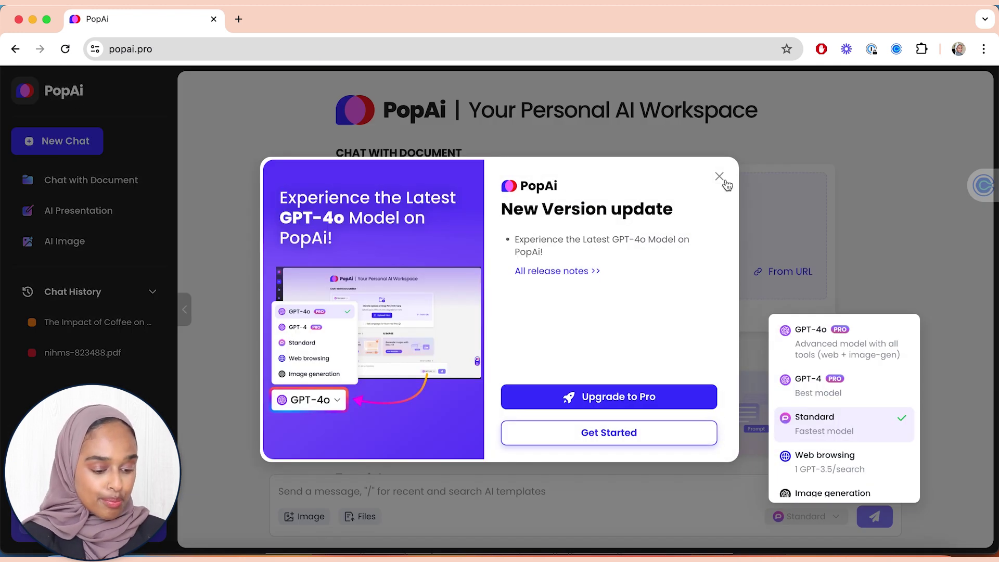
left_click(720, 177)
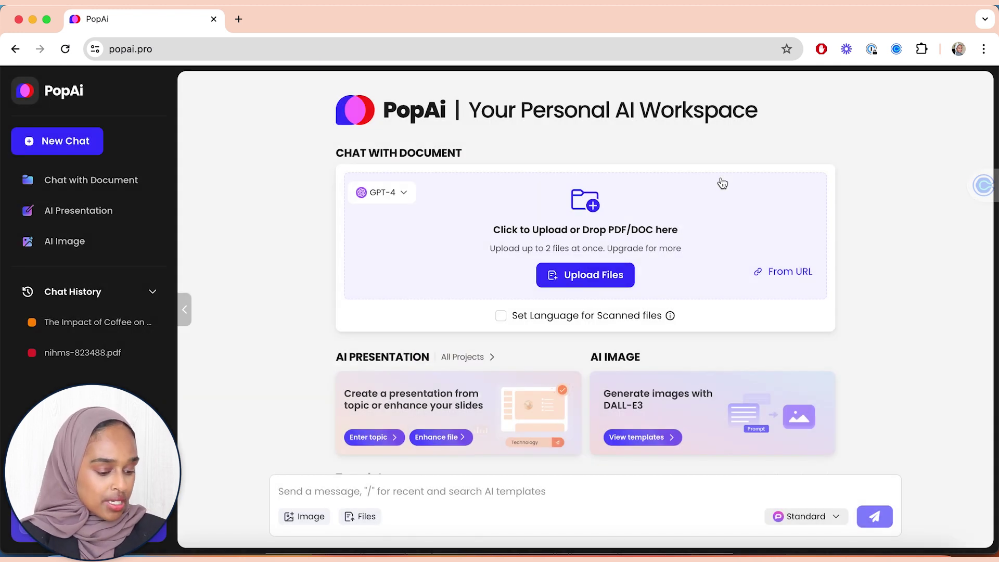
scroll(660, 311, "down", 3)
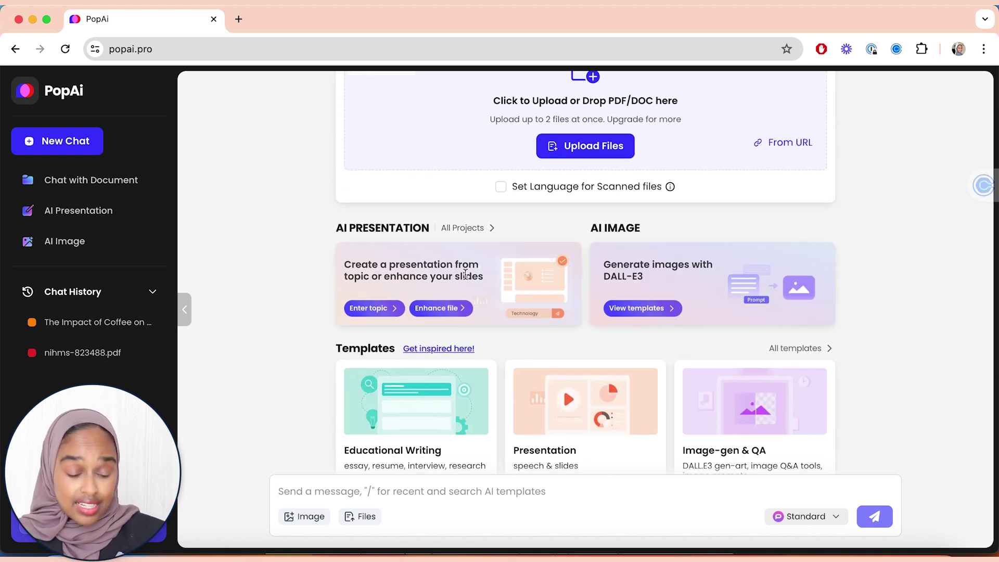
scroll(669, 281, "down", 3)
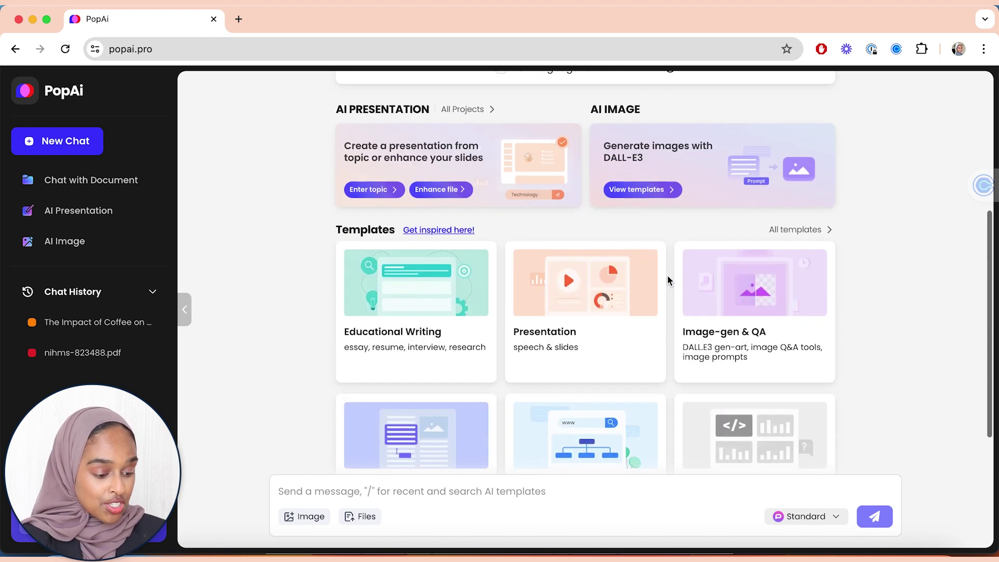
scroll(644, 201, "down", 2)
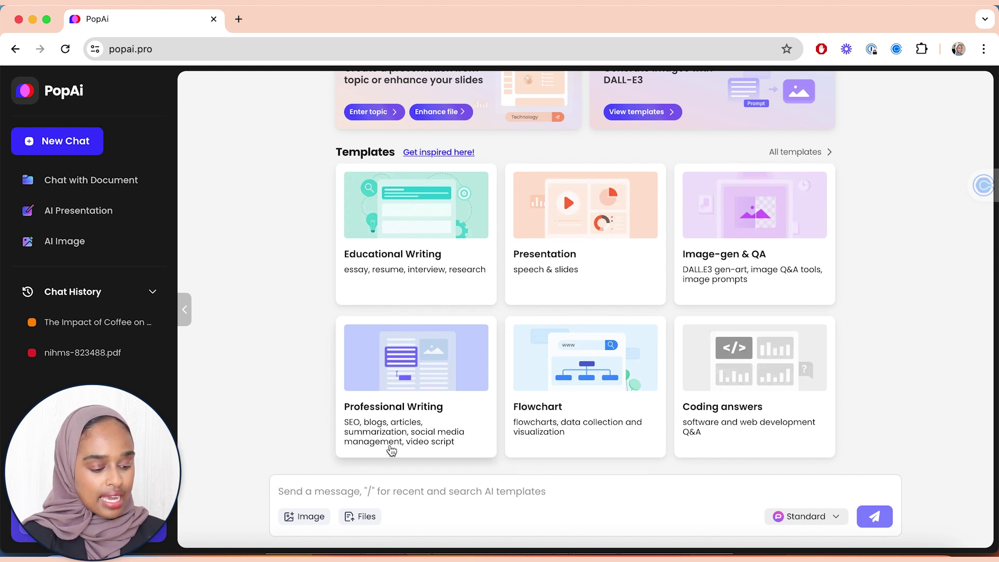
scroll(466, 385, "up", 2)
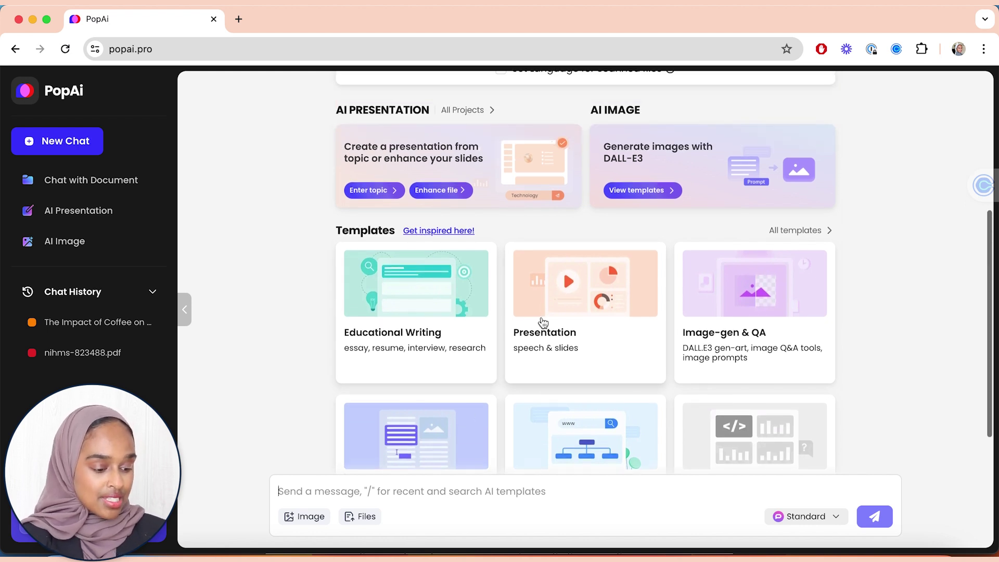
scroll(542, 323, "up", 1)
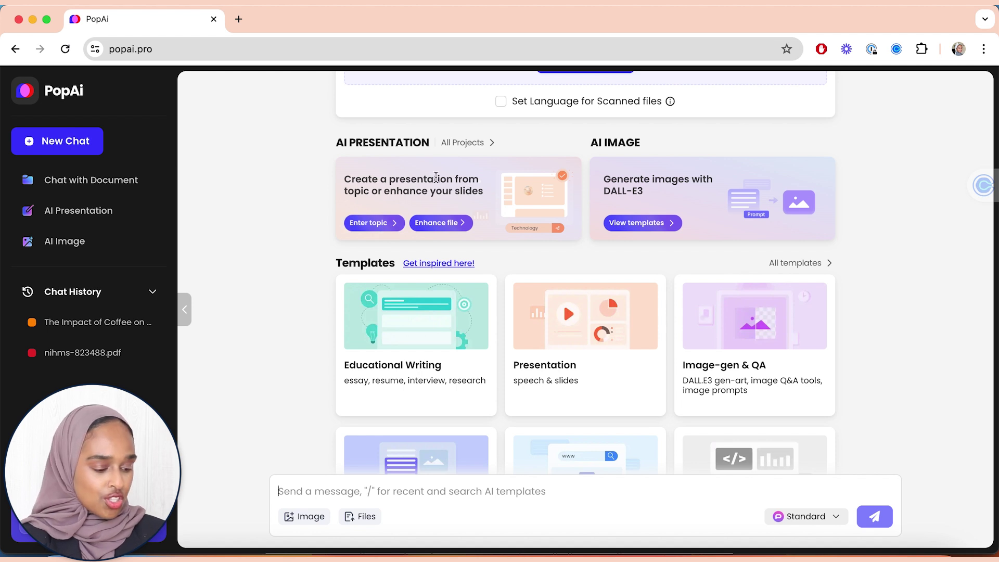
Step: Start a new presentation, keeping Regular word amount, General audience and slide form, and Basic Search images
left_click(372, 223)
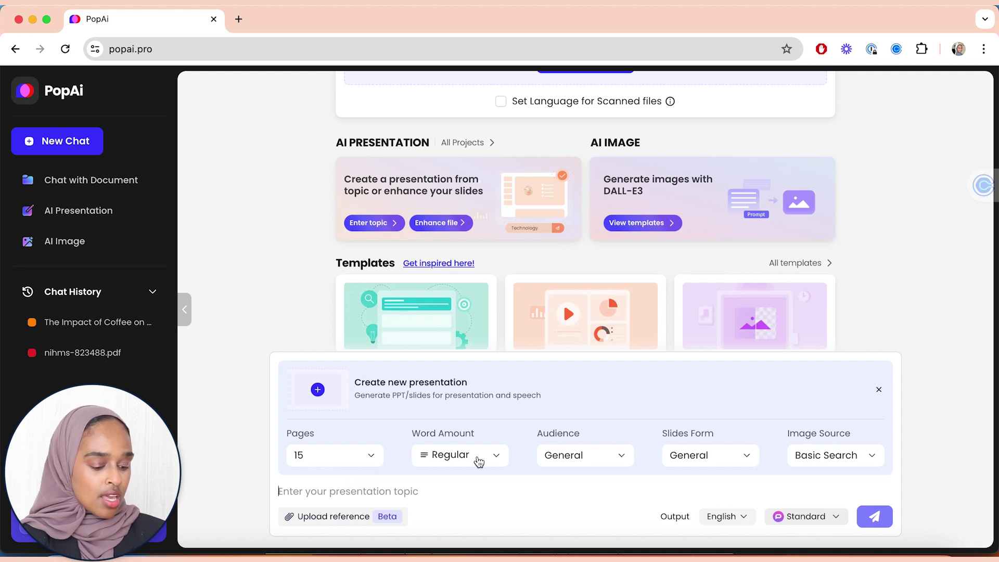
left_click(478, 460)
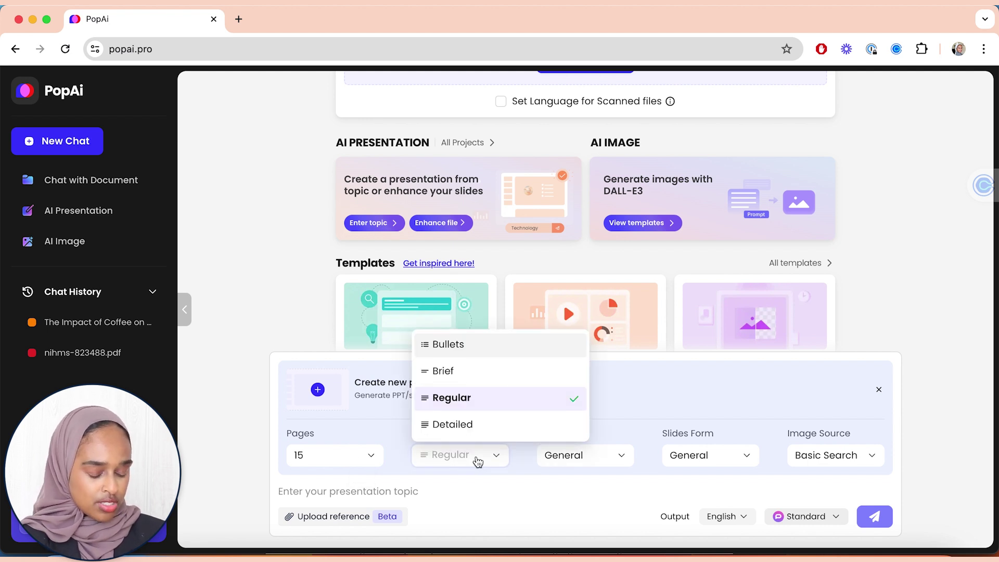
left_click(475, 455)
left_click(607, 463)
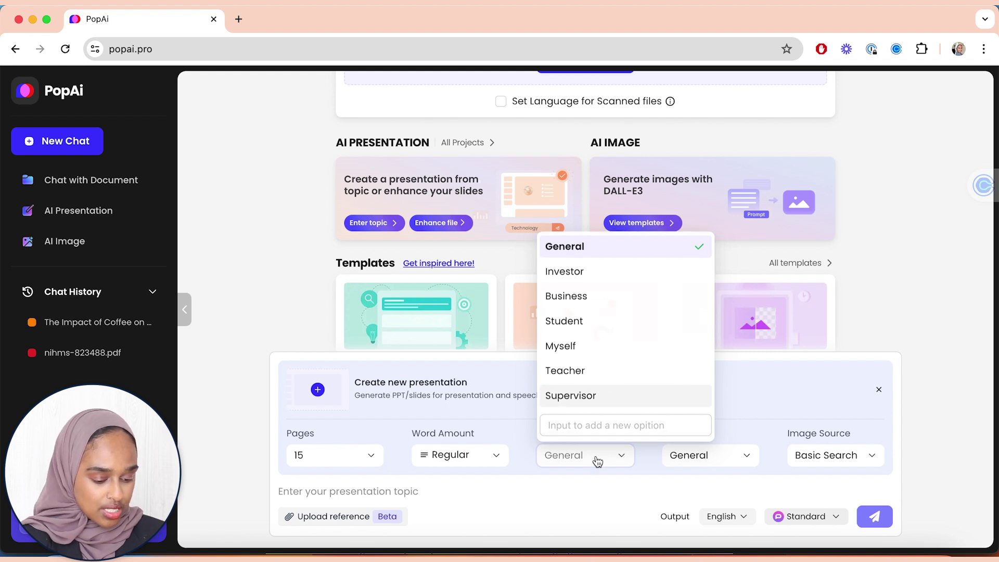
left_click(597, 461)
left_click(683, 457)
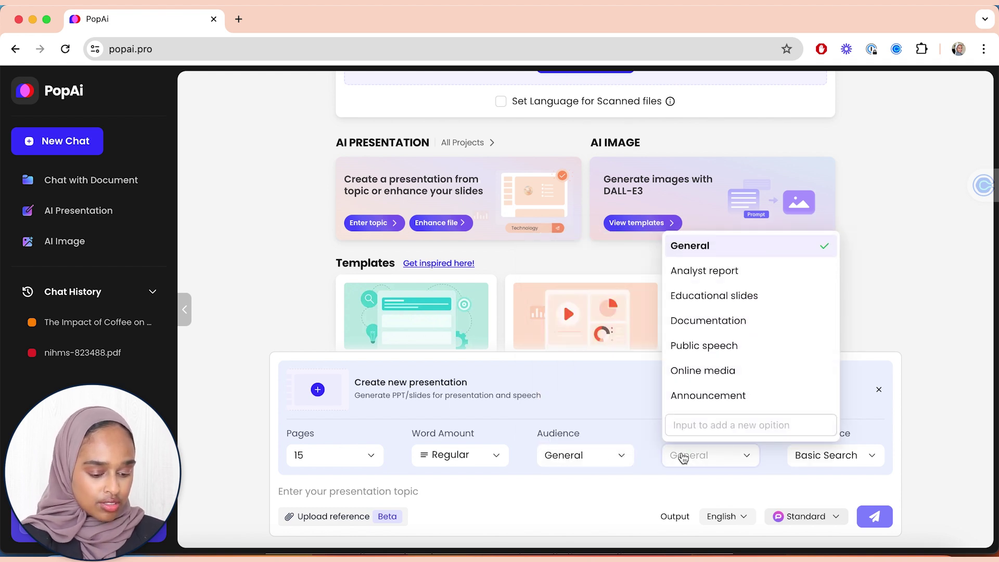
left_click(683, 457)
left_click(829, 454)
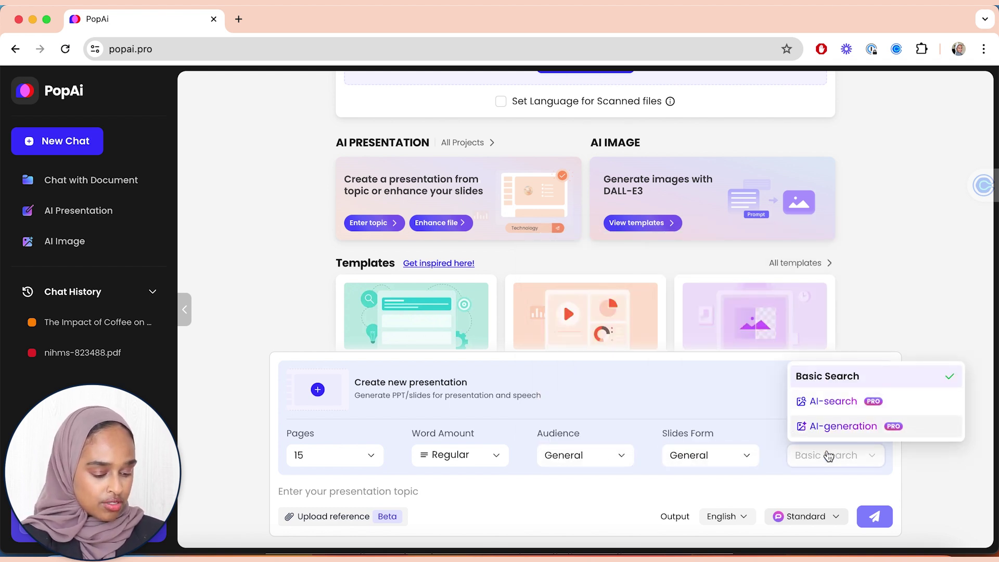
left_click(827, 454)
Step: Enter the topic 'The Impact of Global Warming on Polar Bears' and submit it to generate an outline
scroll(563, 474, "down", 1)
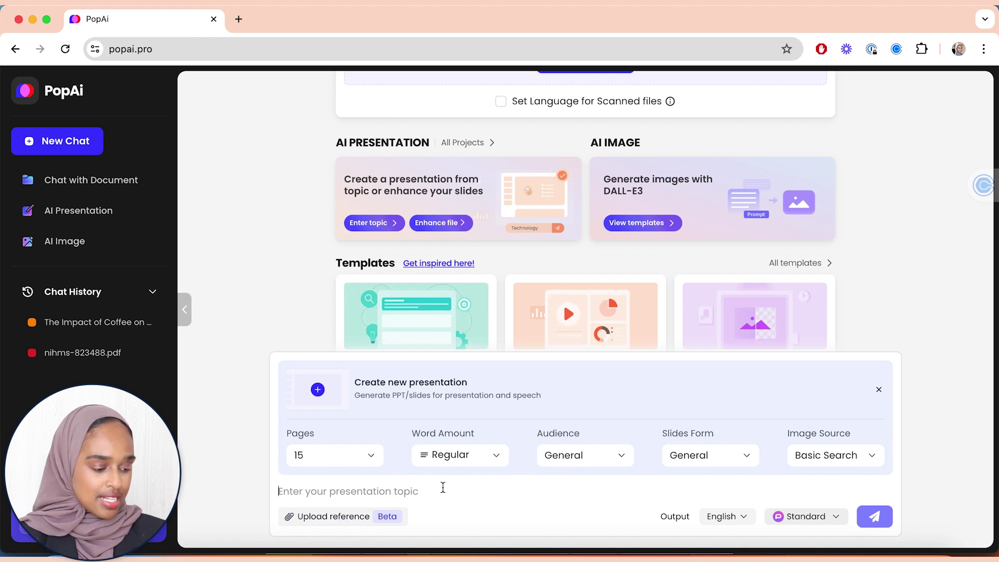
type("the impact of global warming on polar bears")
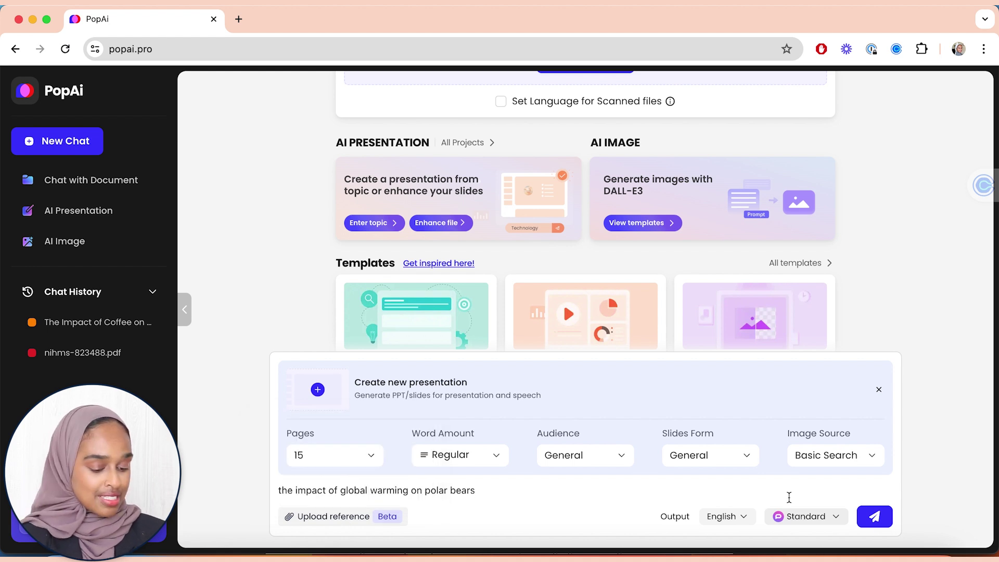
left_click(881, 522)
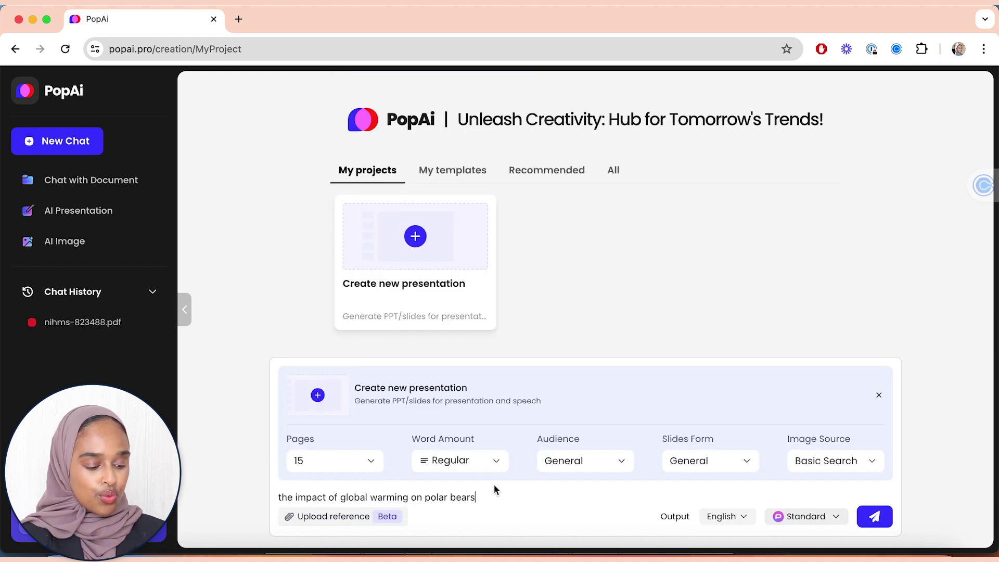
left_click(879, 516)
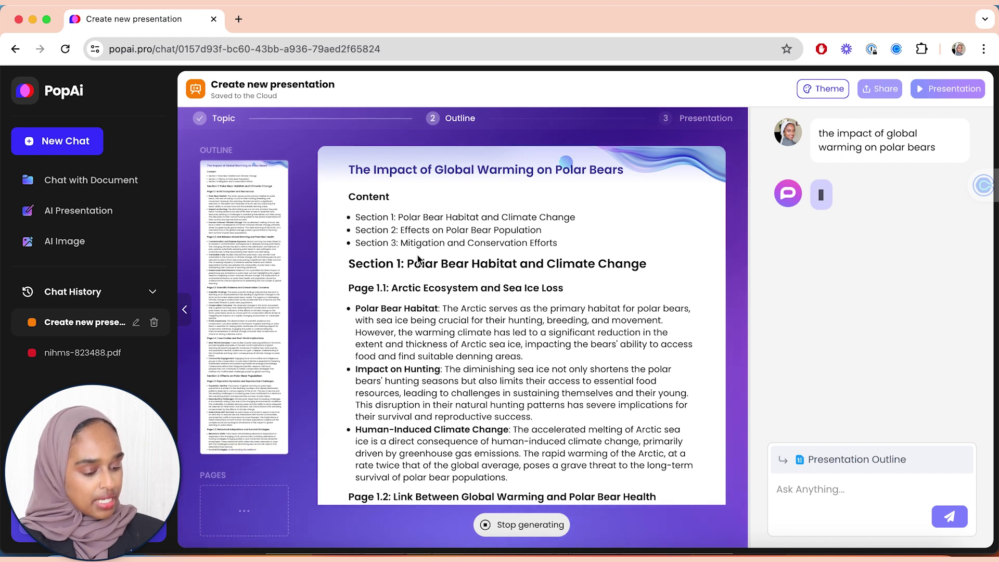
Step: Scroll through the polar bear outline as it generates until PopAi reports it ready
scroll(491, 254, "down", 5)
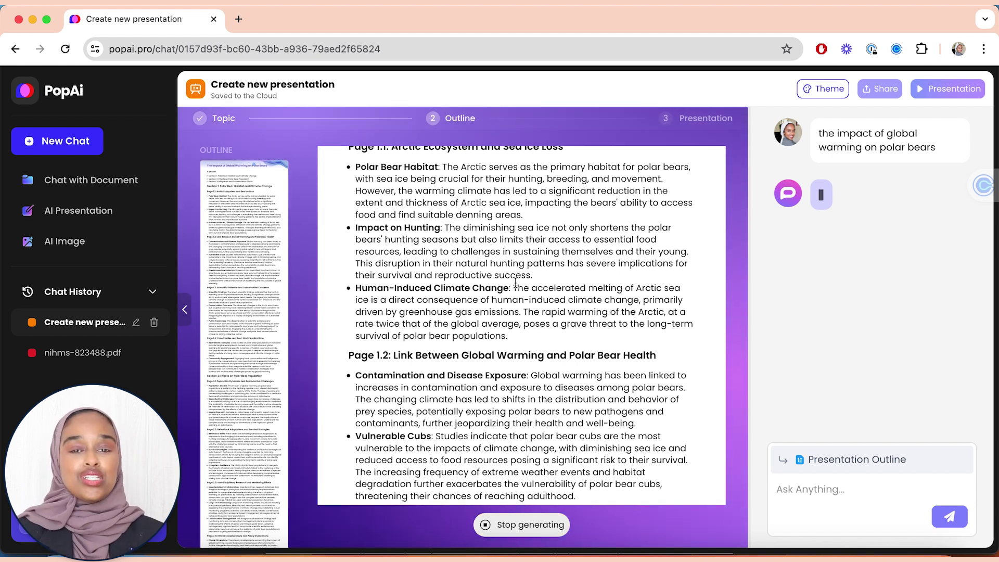
scroll(515, 282, "down", 15)
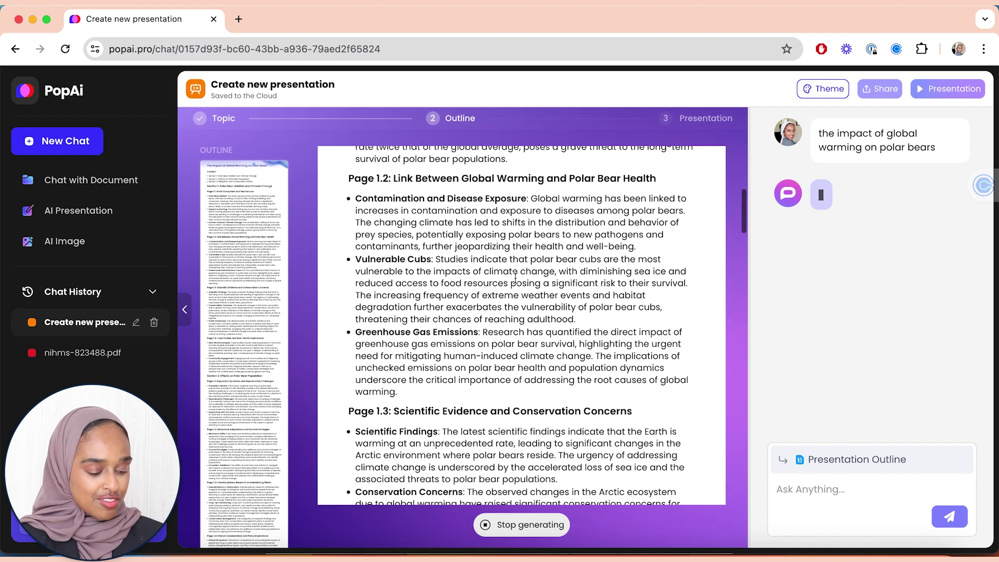
scroll(515, 278, "down", 1)
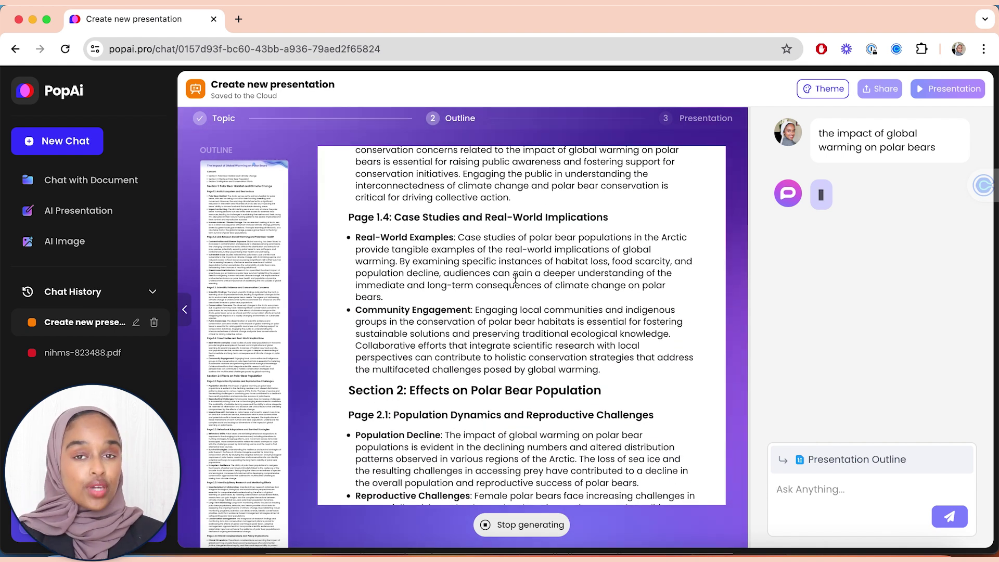
scroll(515, 278, "up", 1)
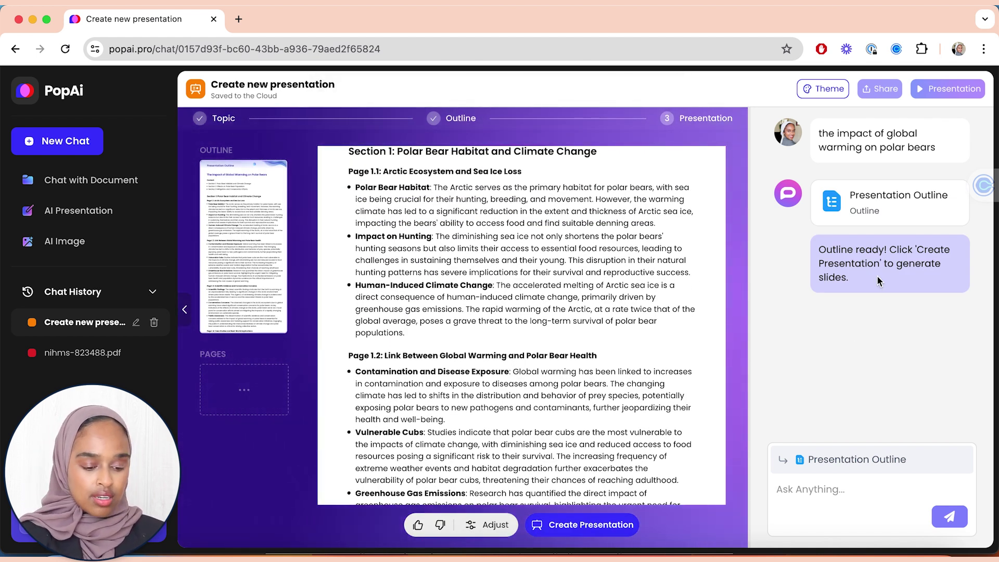
Step: Create the presentation from the finished outline to generate the polar bear slides
scroll(590, 493, "down", 20)
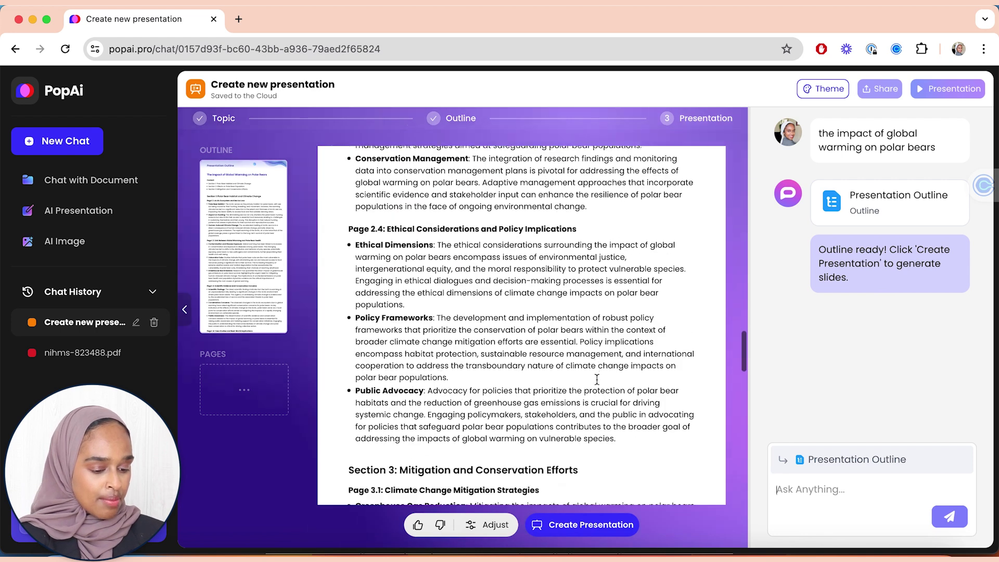
left_click(615, 529)
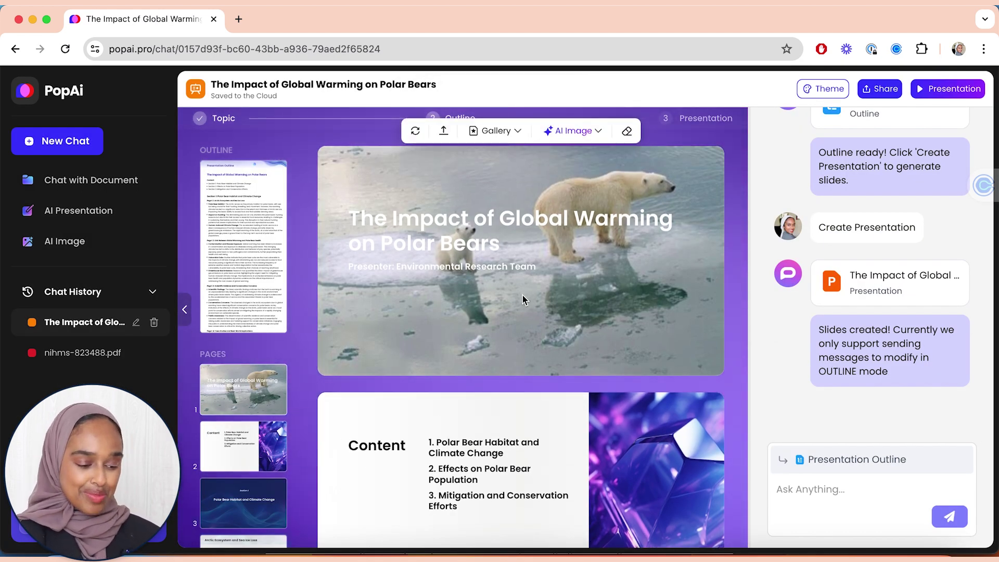
Step: Scroll through the generated polar bear slides from the title slide onward
scroll(523, 295, "down", 1)
scroll(522, 295, "down", 4)
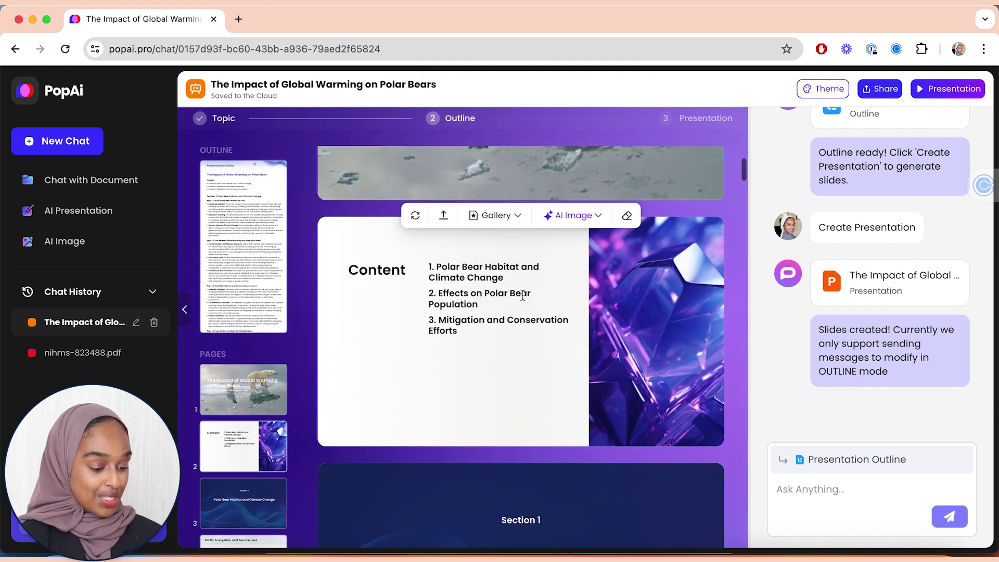
scroll(479, 382, "down", 4)
scroll(479, 382, "down", 5)
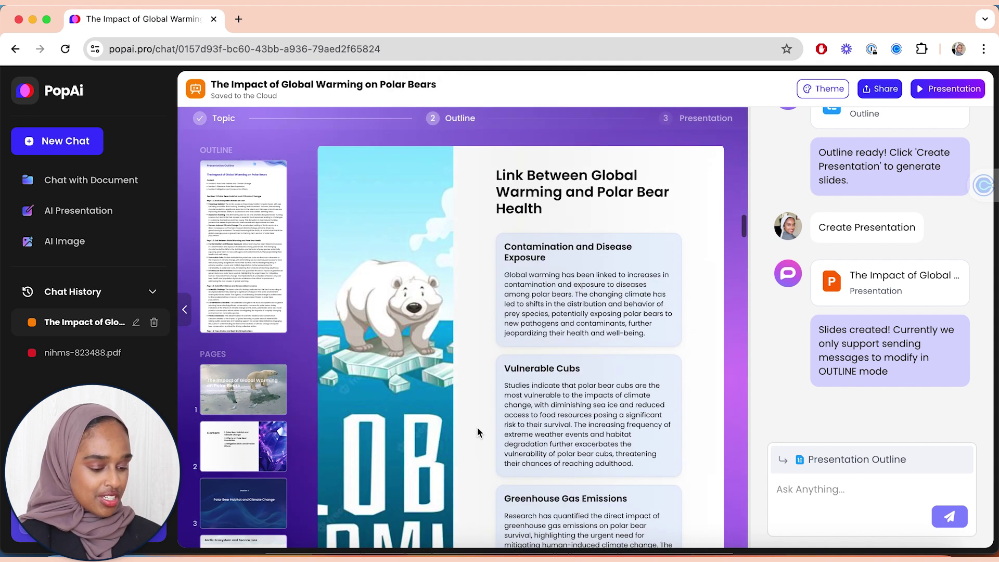
scroll(478, 431, "down", 5)
scroll(478, 432, "down", 5)
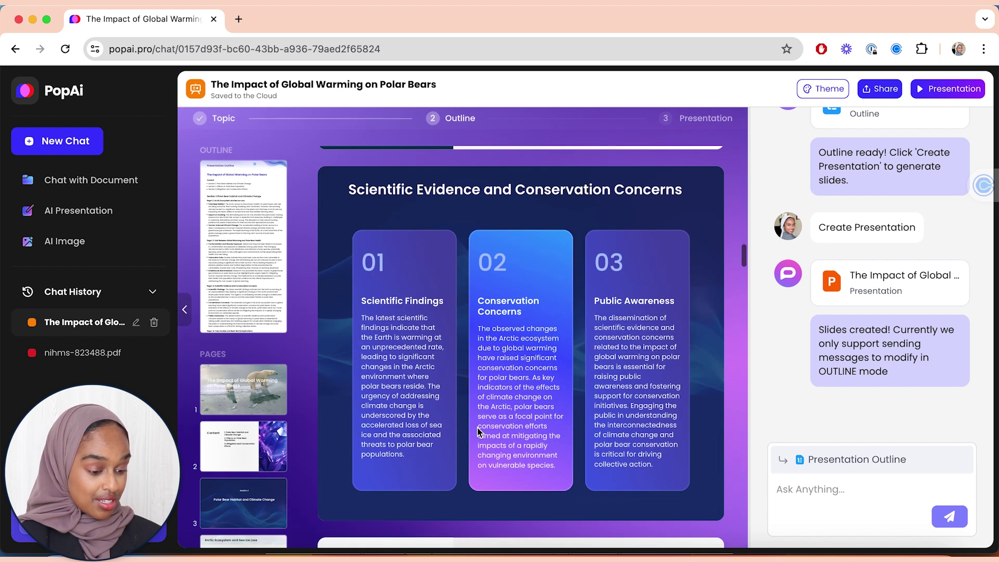
scroll(478, 431, "down", 2)
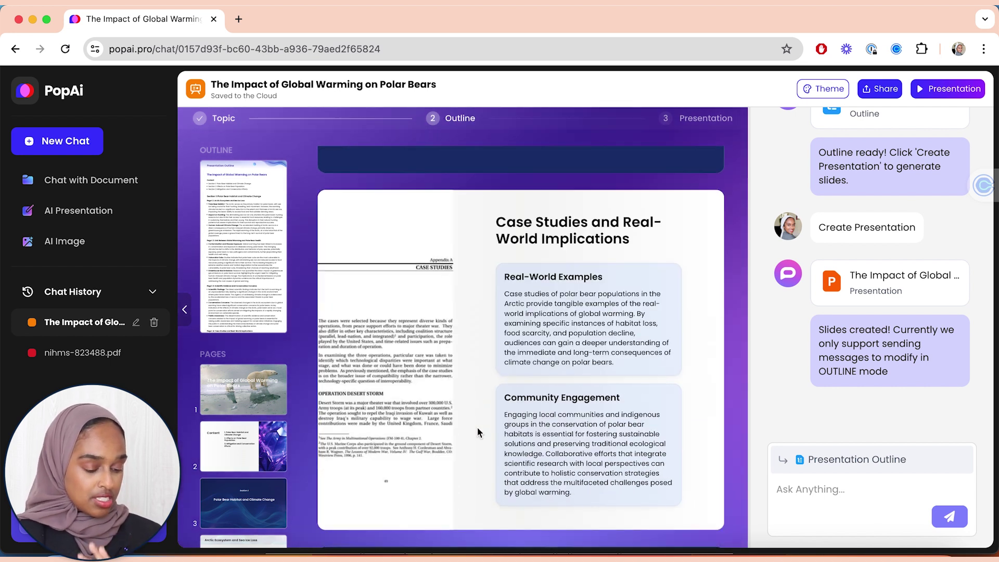
scroll(477, 432, "down", 7)
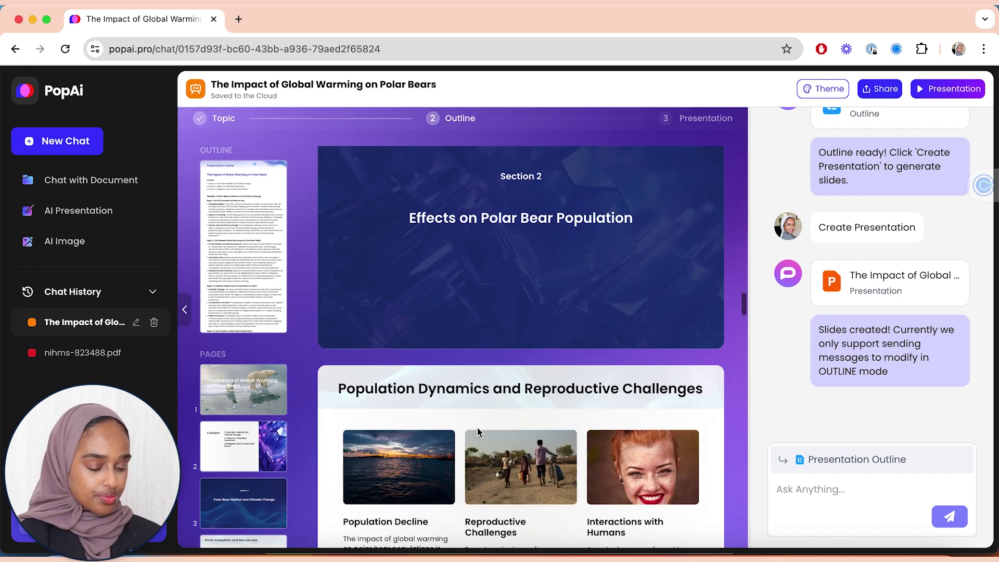
scroll(478, 432, "down", 3)
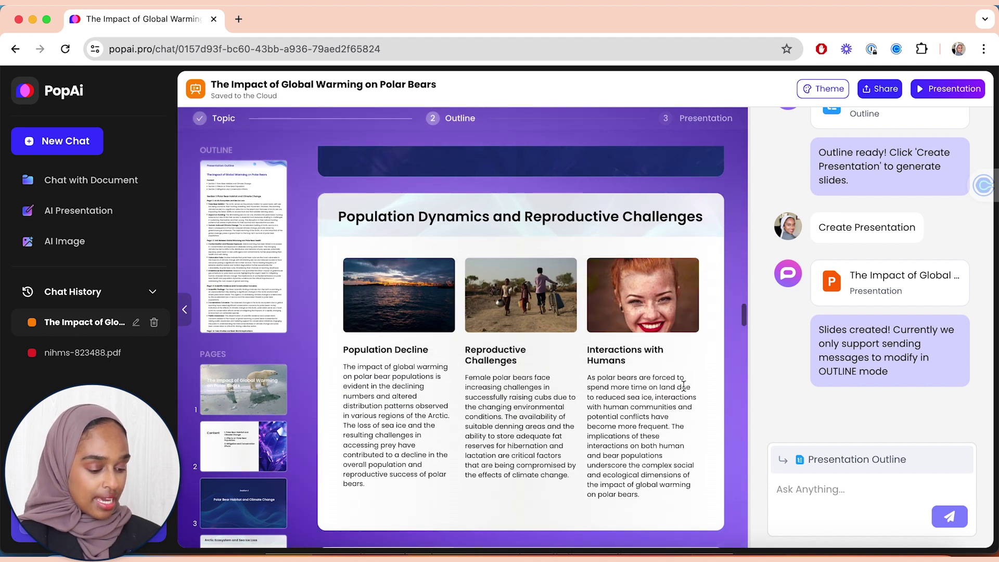
scroll(684, 385, "down", 2)
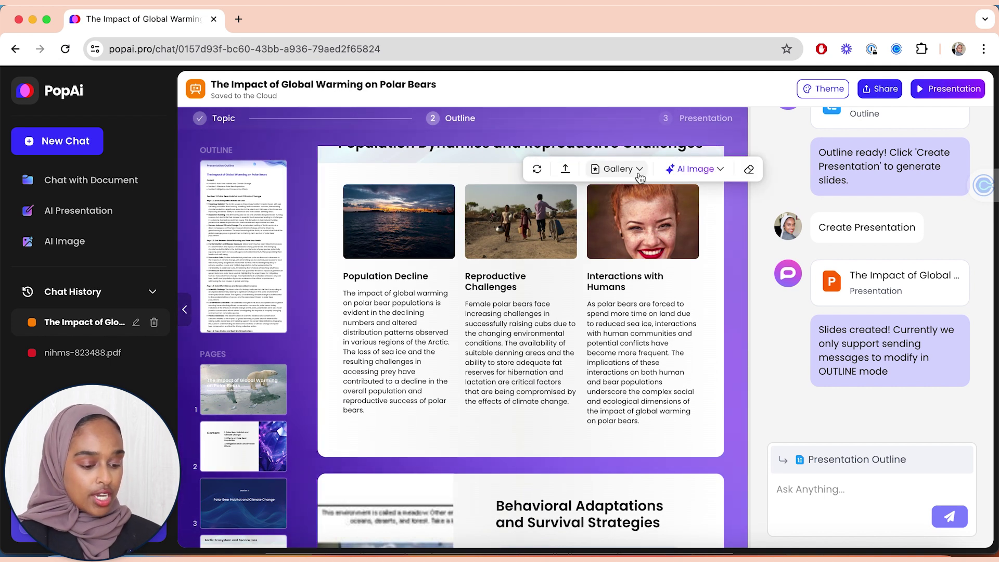
Step: Open the Gallery image-source dropdown on a slide picture, then review the remaining slides
left_click(638, 170)
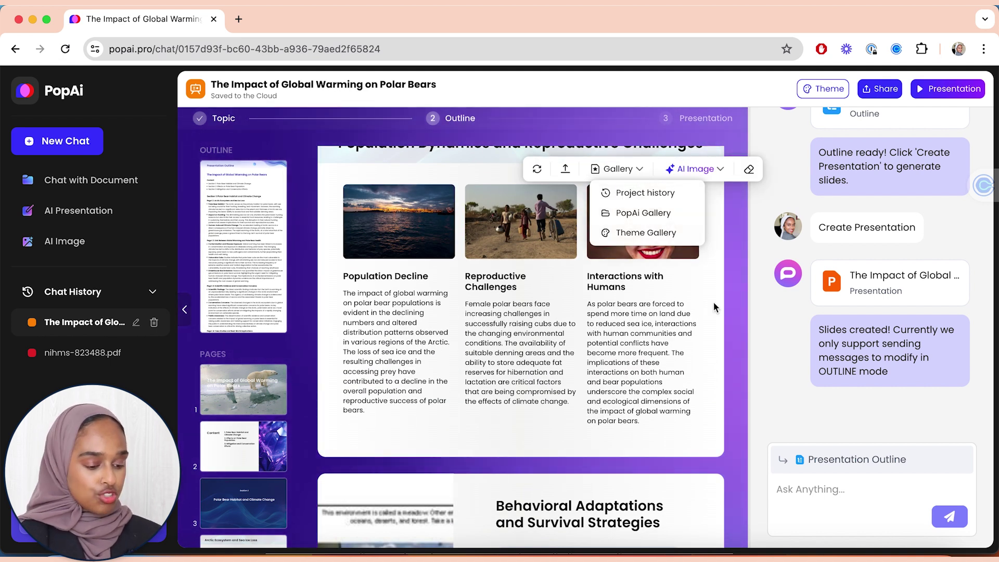
scroll(716, 315, "down", 9)
scroll(716, 318, "down", 10)
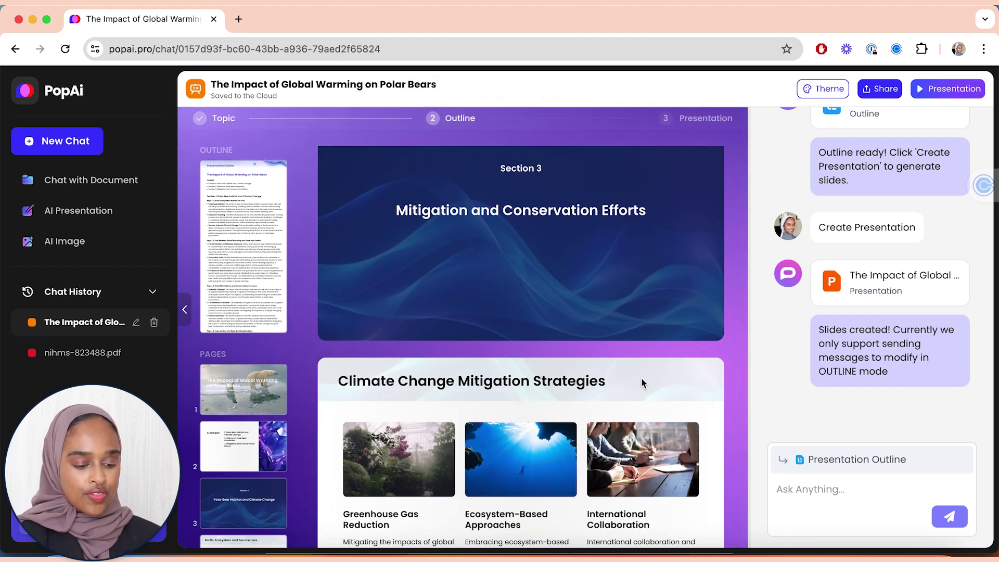
scroll(595, 429, "down", 10)
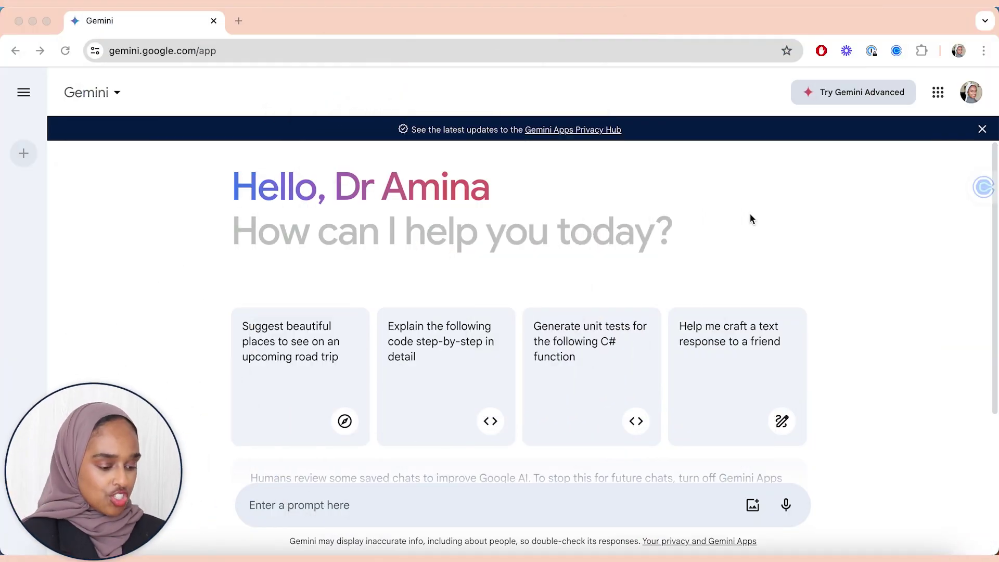
scroll(750, 217, "down", 1)
scroll(750, 217, "up", 1)
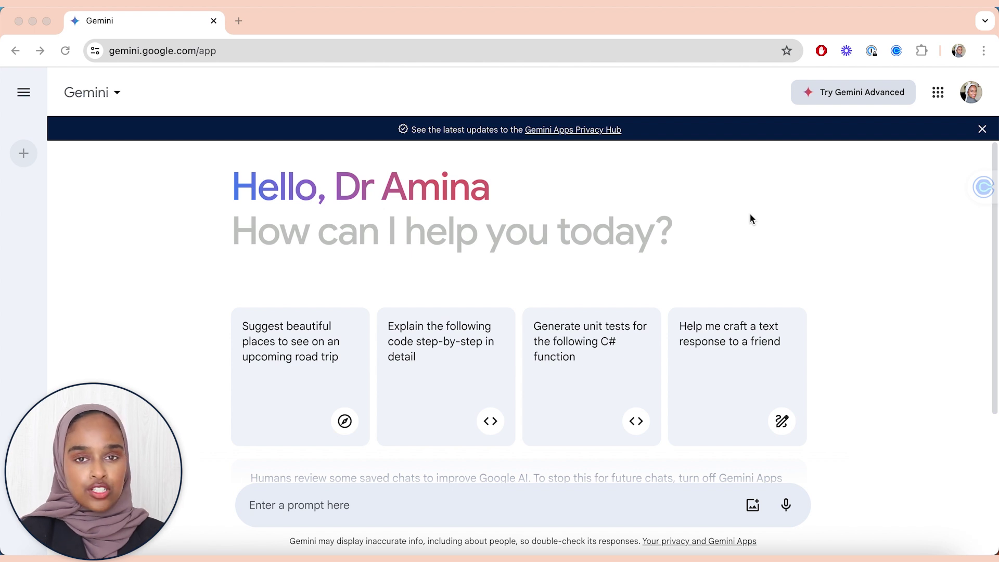
scroll(711, 294, "down", 4)
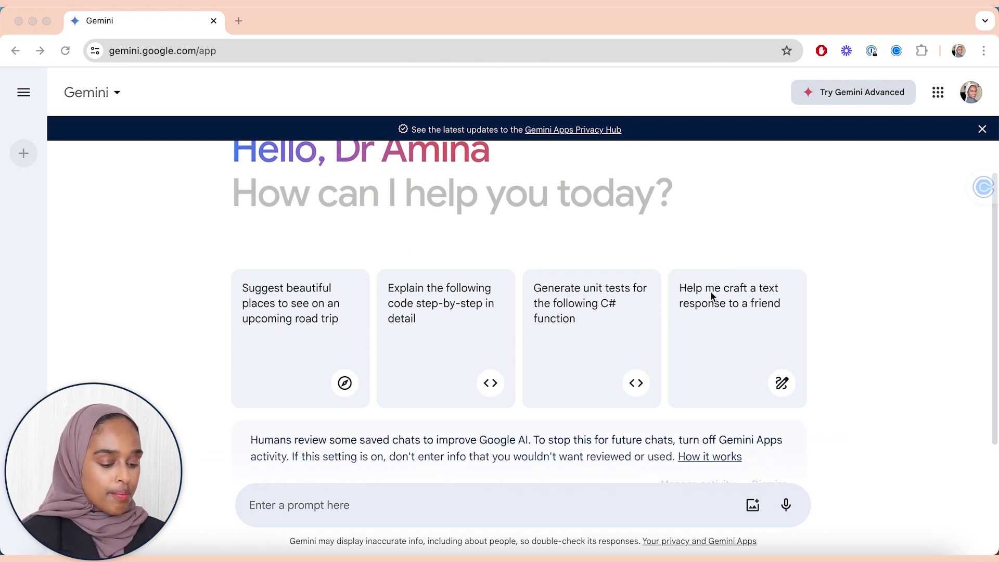